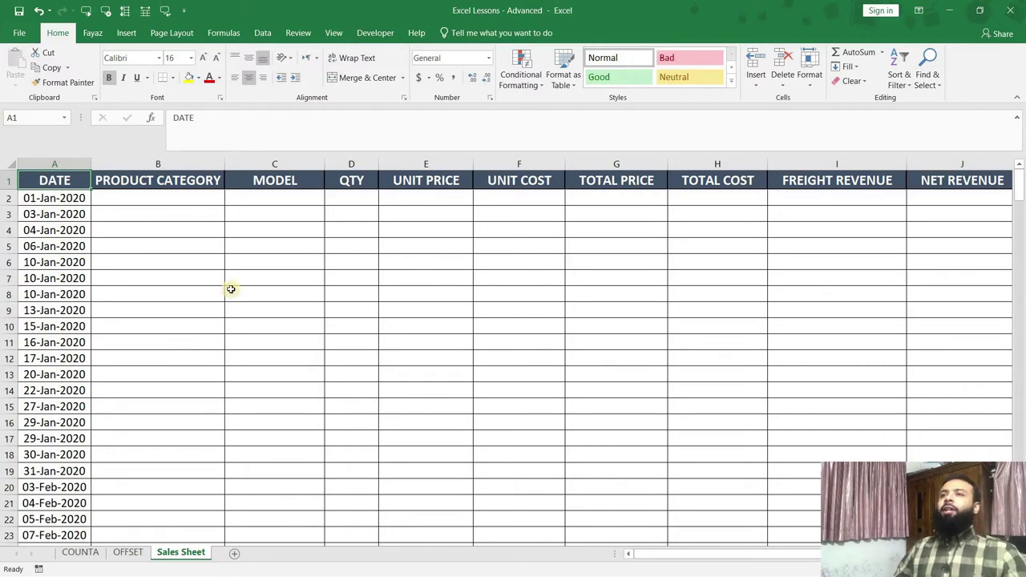
# Select QTY cell D2 and bring up the Data Validation dialog from the Data tab
pyautogui.click(358, 160)
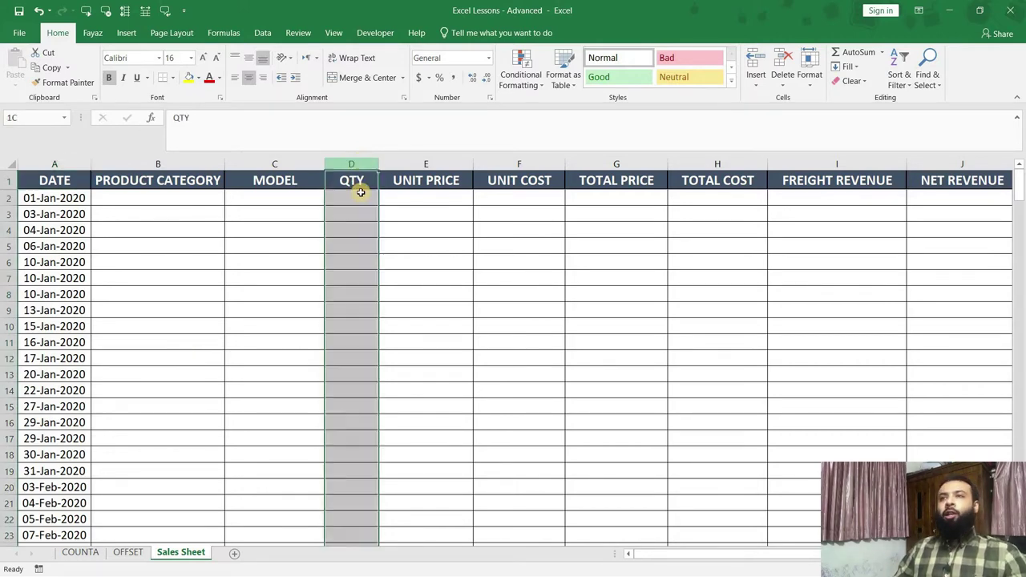
pyautogui.press('Down')
pyautogui.press('Down')
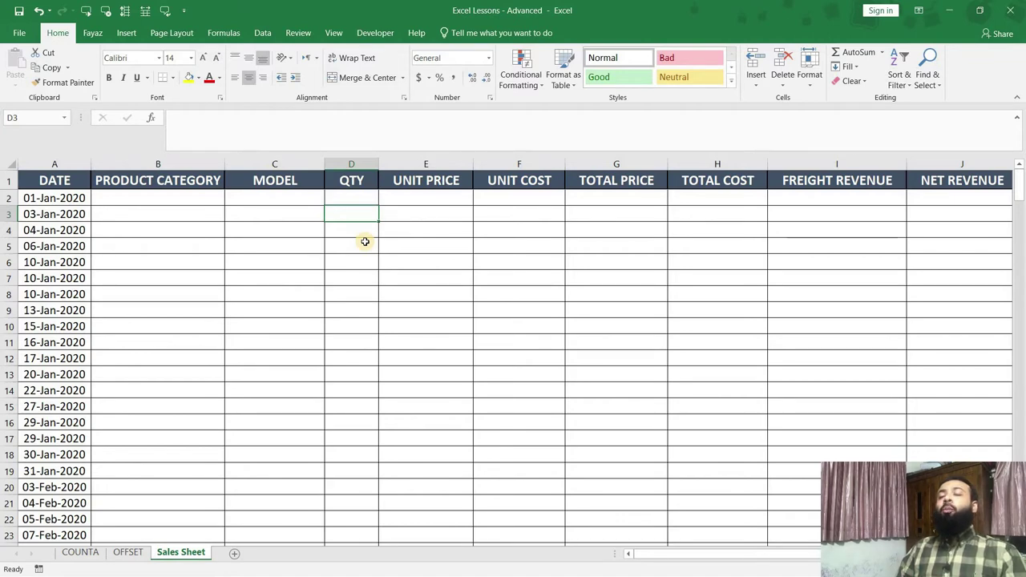
pyautogui.click(360, 199)
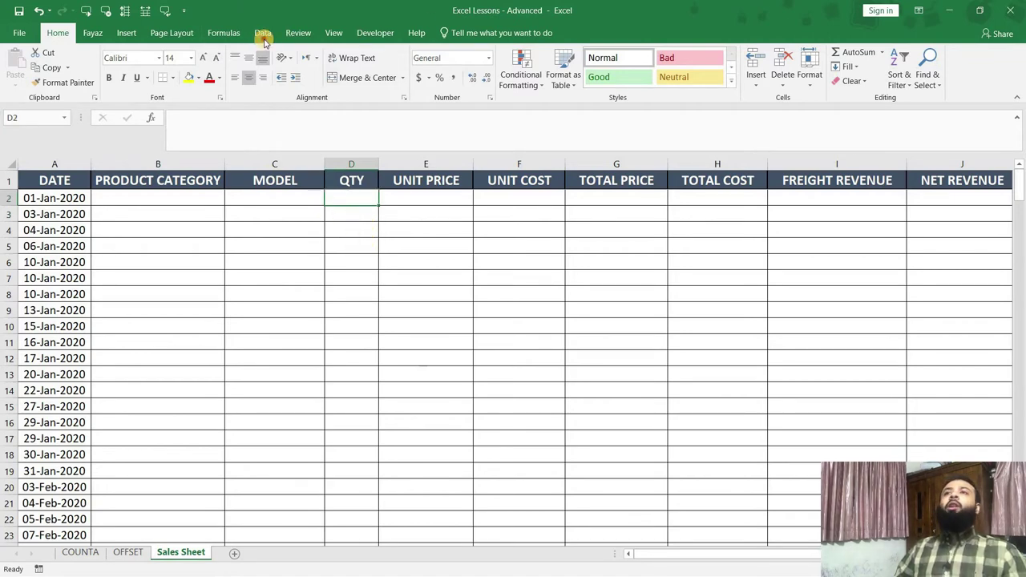
pyautogui.click(264, 36)
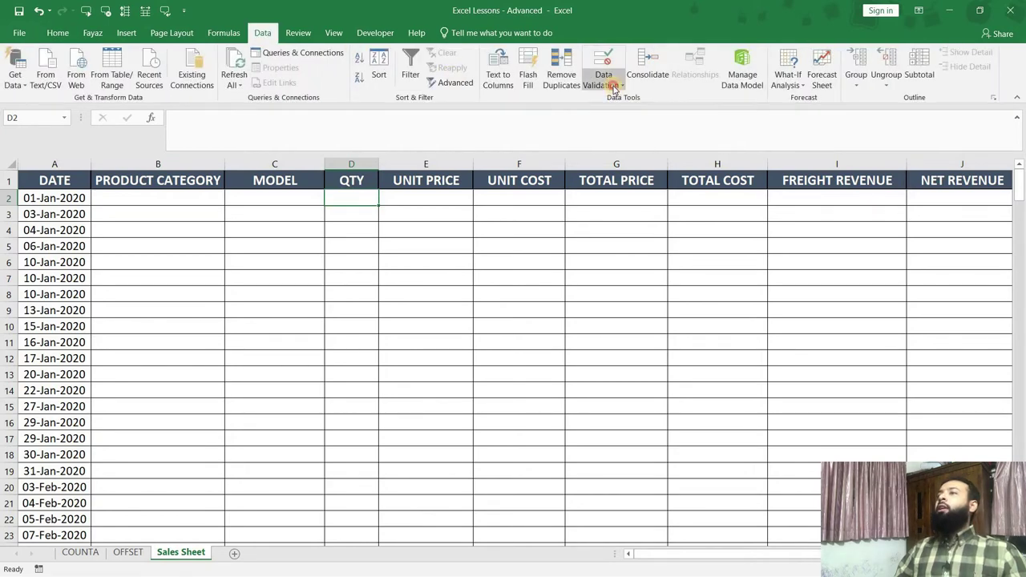
pyautogui.click(614, 87)
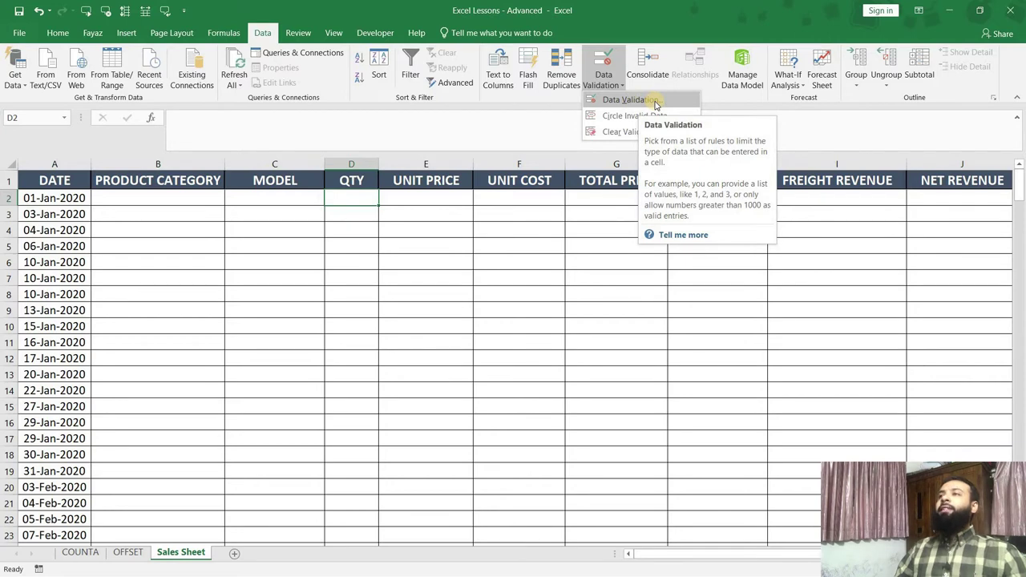
pyautogui.click(654, 101)
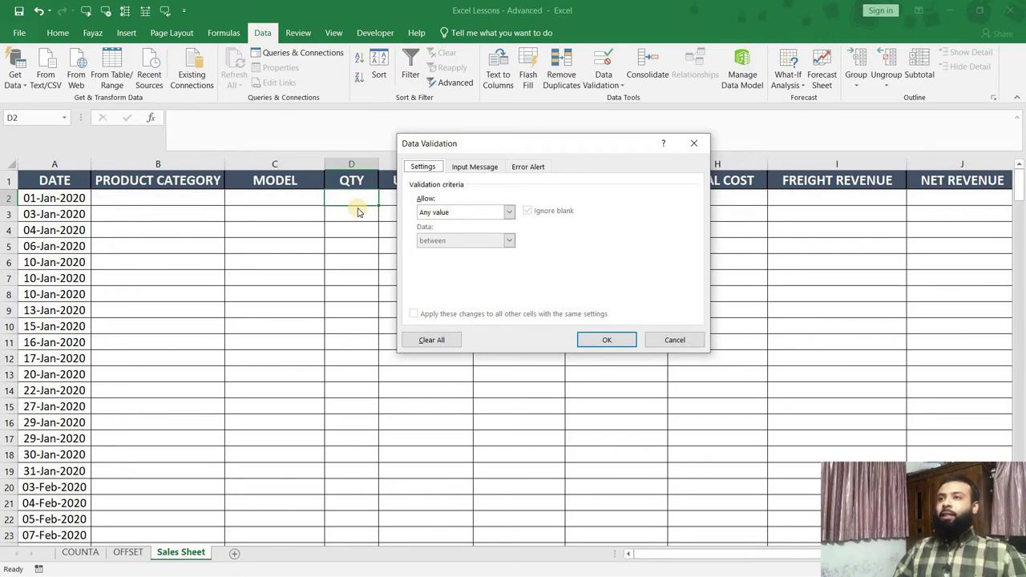
# Set D2's validation to Whole number, greater than, minimum 5, and apply it
pyautogui.click(509, 212)
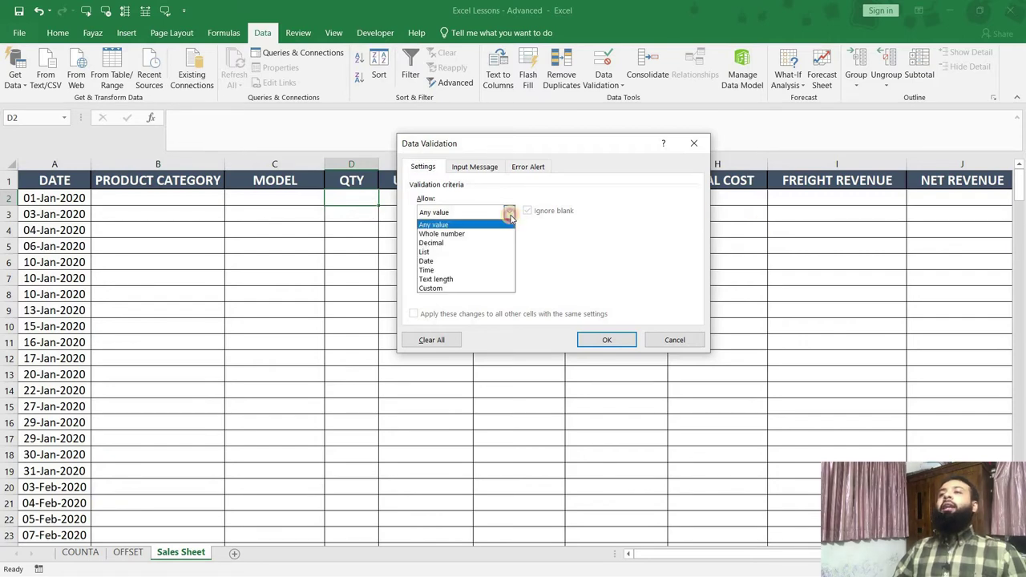
pyautogui.click(455, 234)
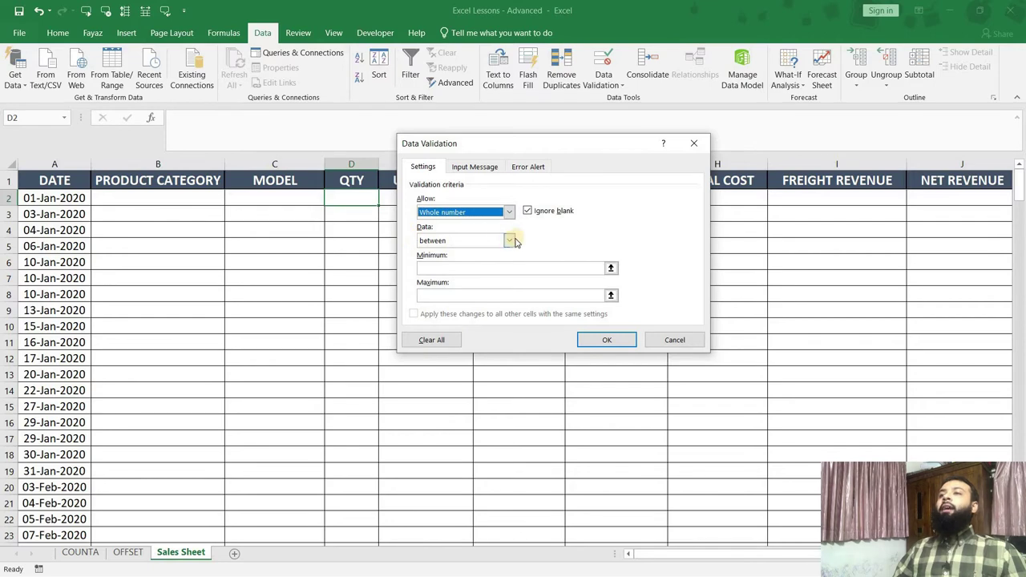
pyautogui.click(510, 240)
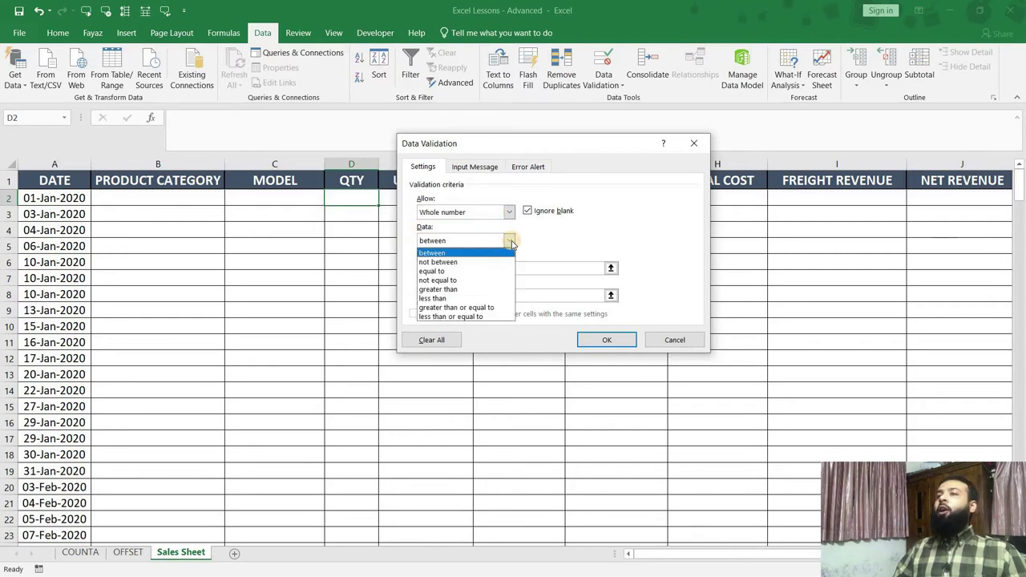
pyautogui.click(459, 293)
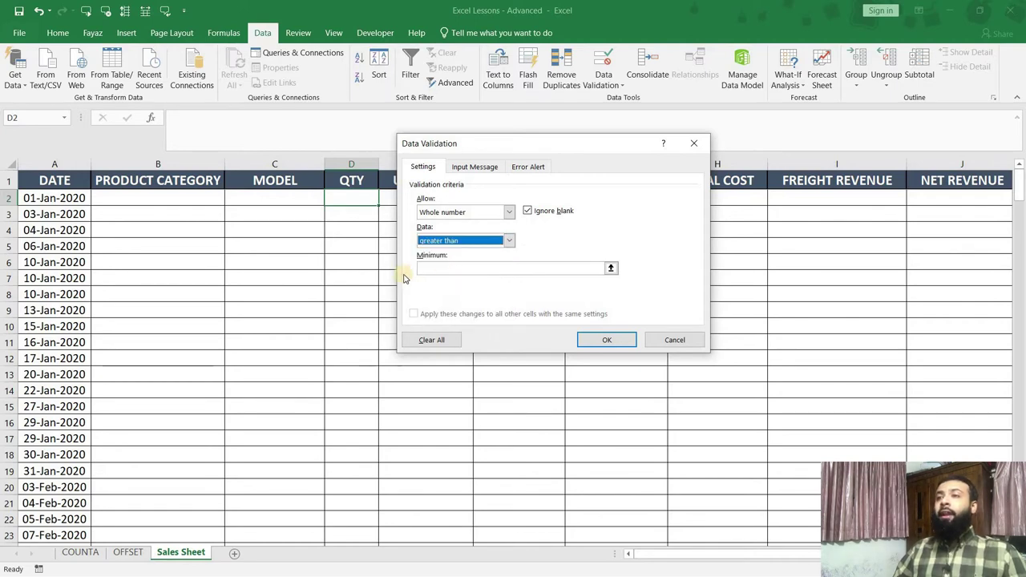
pyautogui.click(481, 272)
pyautogui.write('5')
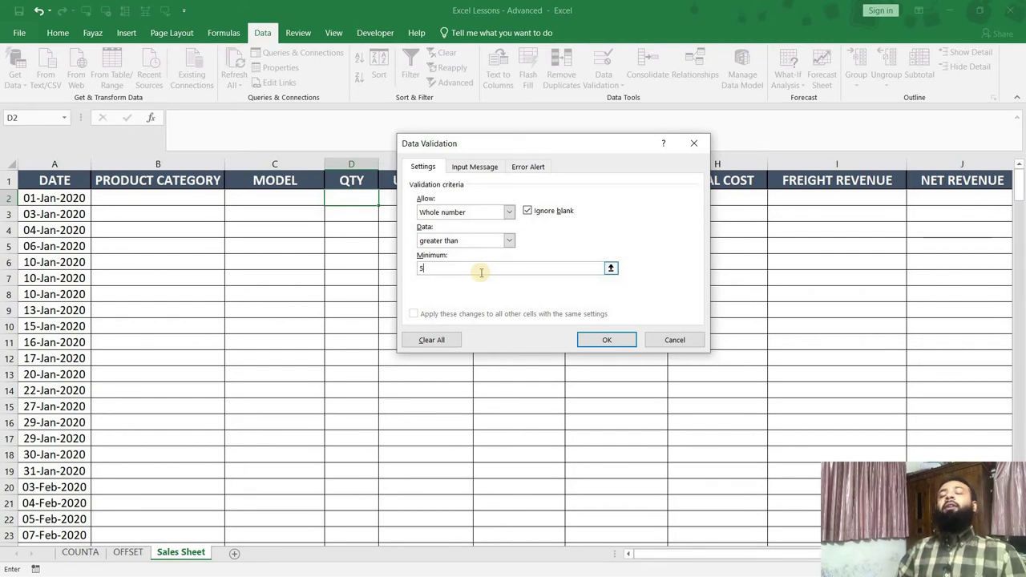
pyautogui.click(617, 343)
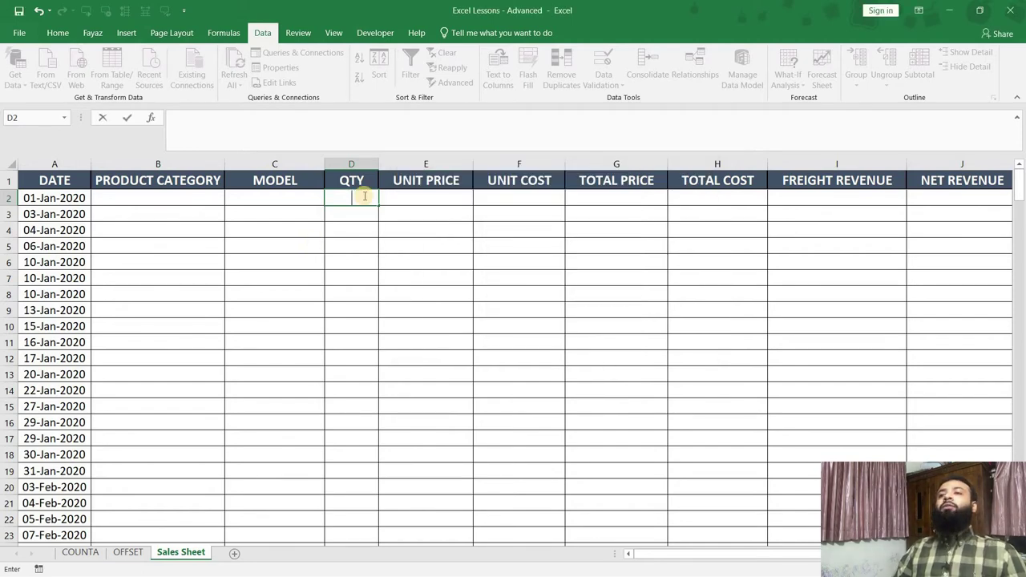
# Test the rule in D2 with 4, 'test' and 5, cancelling each rejected entry
pyautogui.write('4')
pyautogui.press('Return')
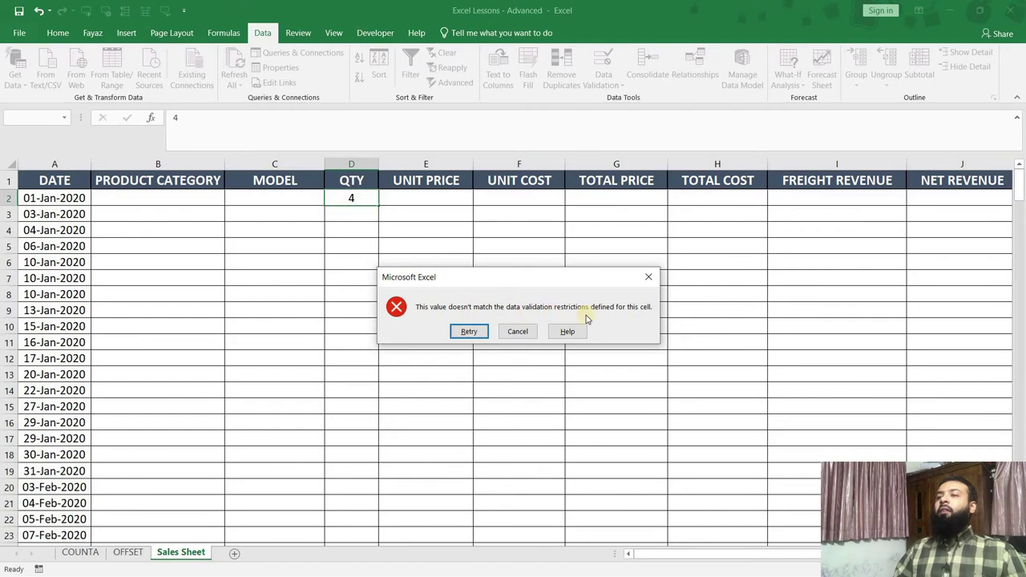
pyautogui.click(527, 334)
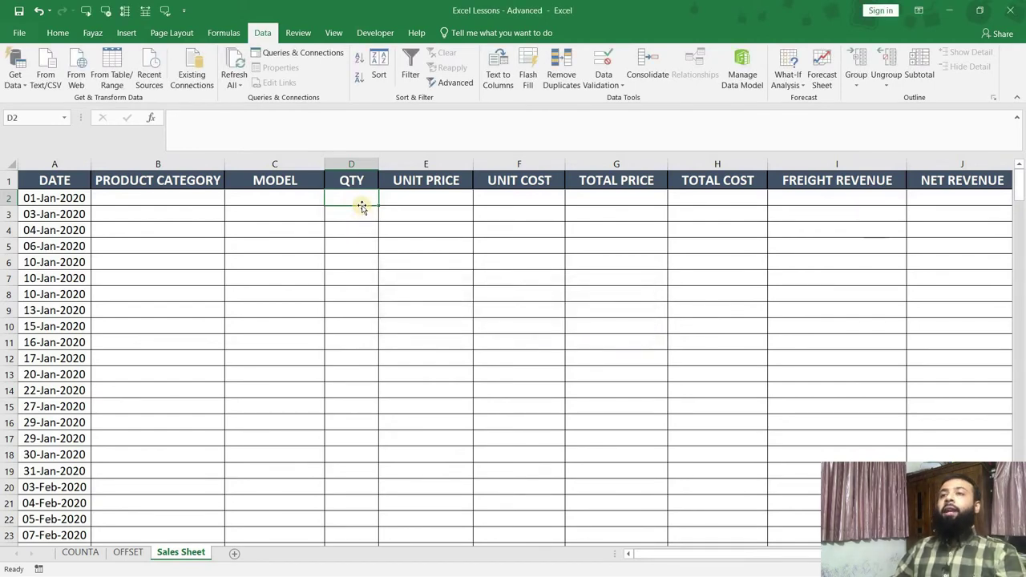
pyautogui.write('test')
pyautogui.press('Return')
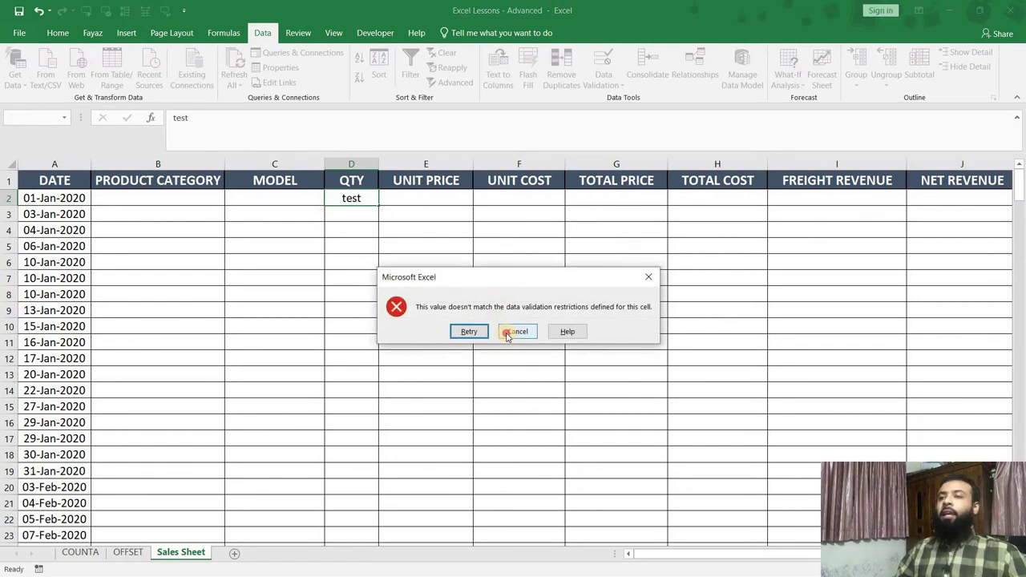
pyautogui.click(513, 332)
pyautogui.write('5')
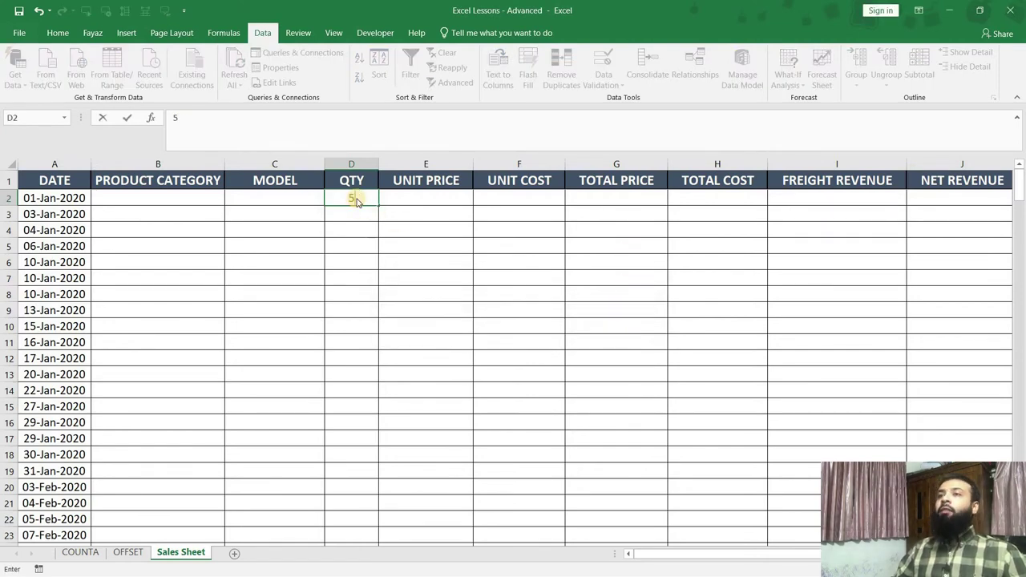
pyautogui.press('Return')
pyautogui.click(528, 335)
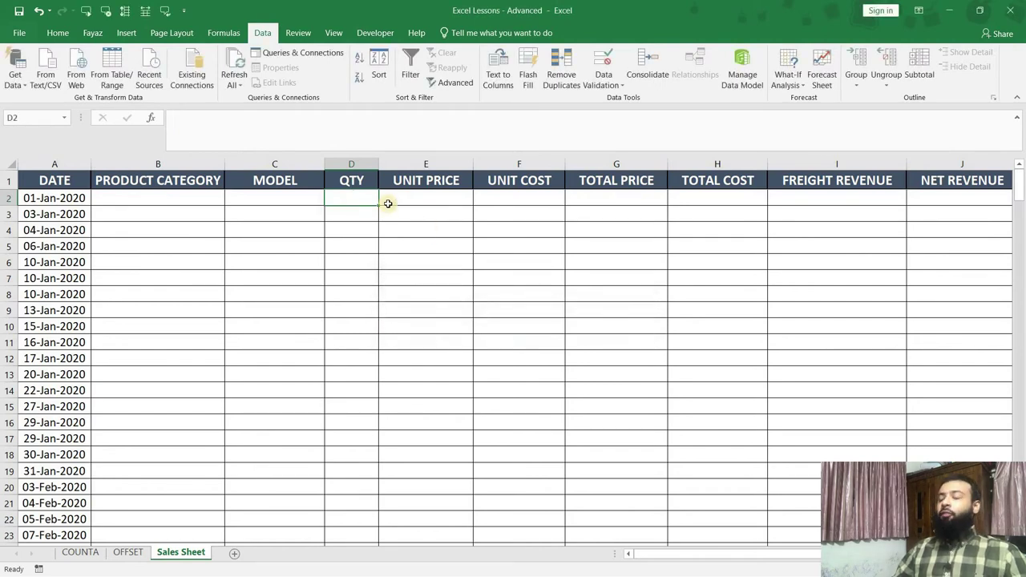
# Enter the accepted quantity 6 in D2 and reselect the cell
pyautogui.write('6')
pyautogui.press('Return')
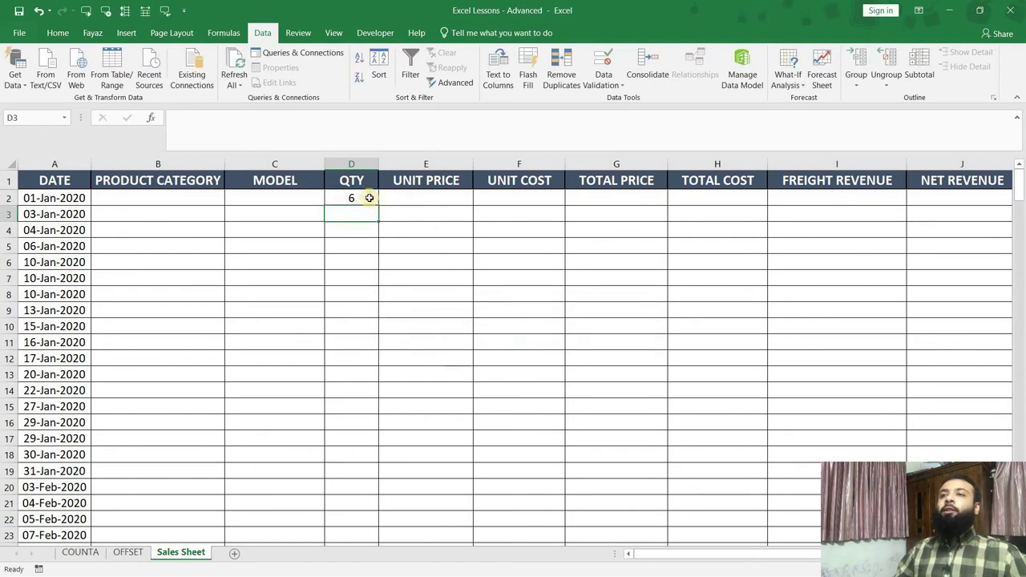
pyautogui.click(368, 198)
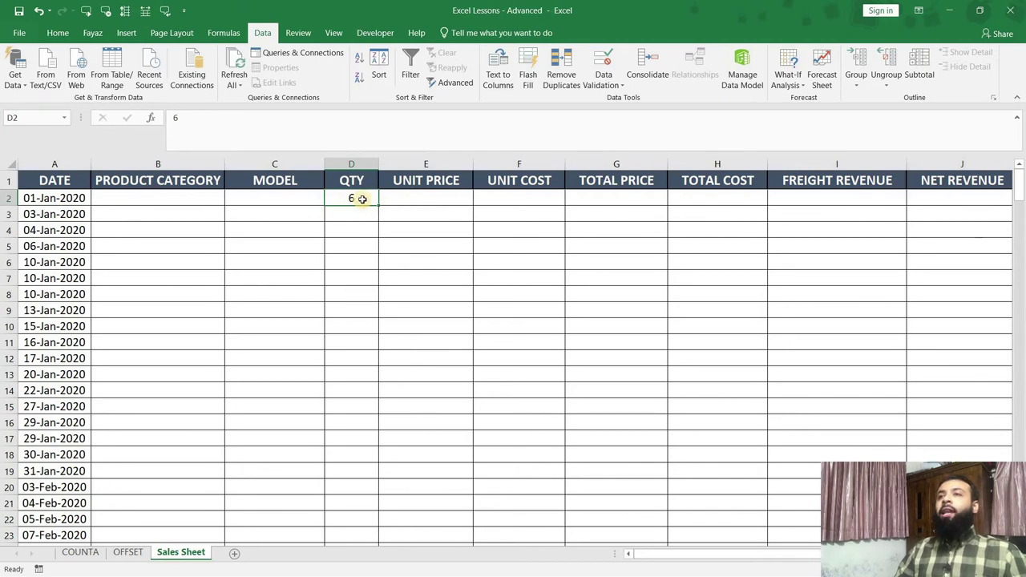
# Select D2:D20 and extend the whole-number-greater-than-5 validation to the entire range
pyautogui.moveTo(355, 218); pyautogui.dragTo(357, 422)
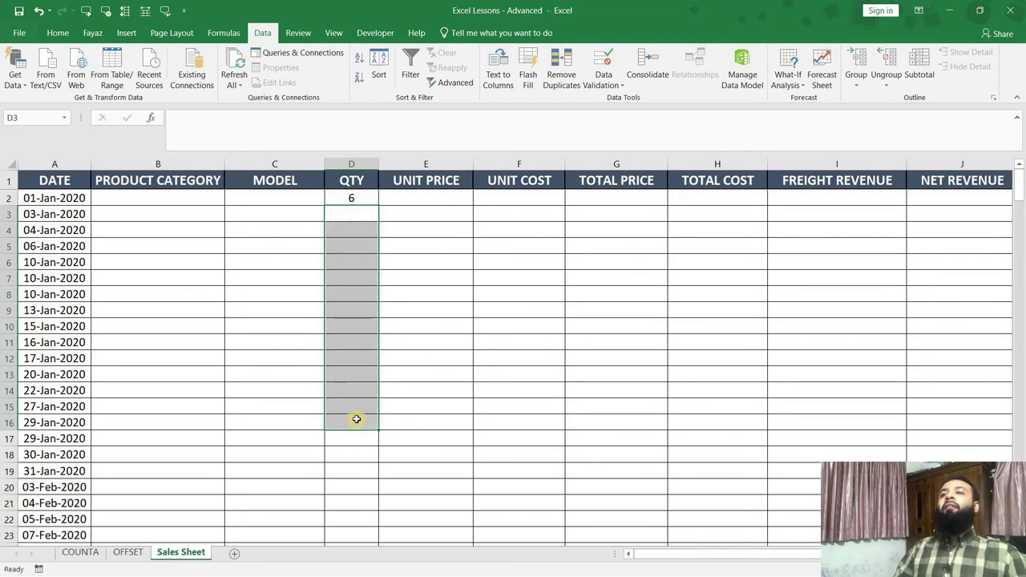
pyautogui.click(360, 198)
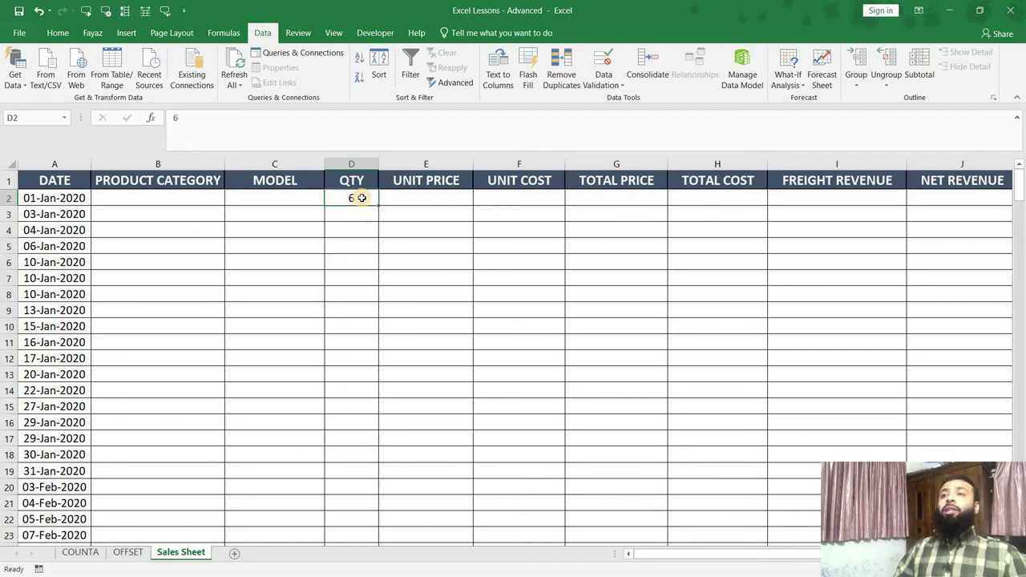
pyautogui.moveTo(353, 377); pyautogui.dragTo(350, 483)
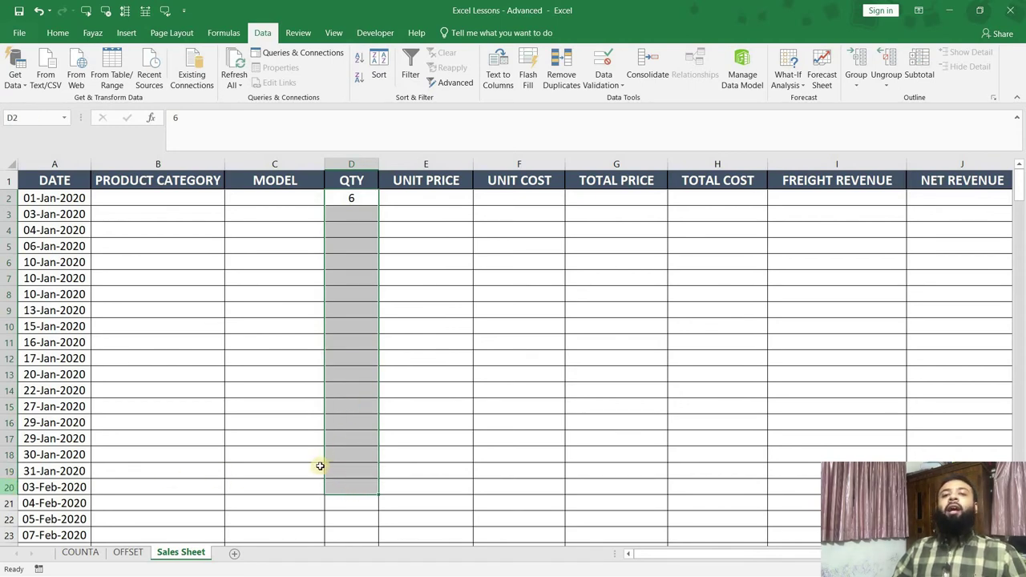
pyautogui.click(618, 85)
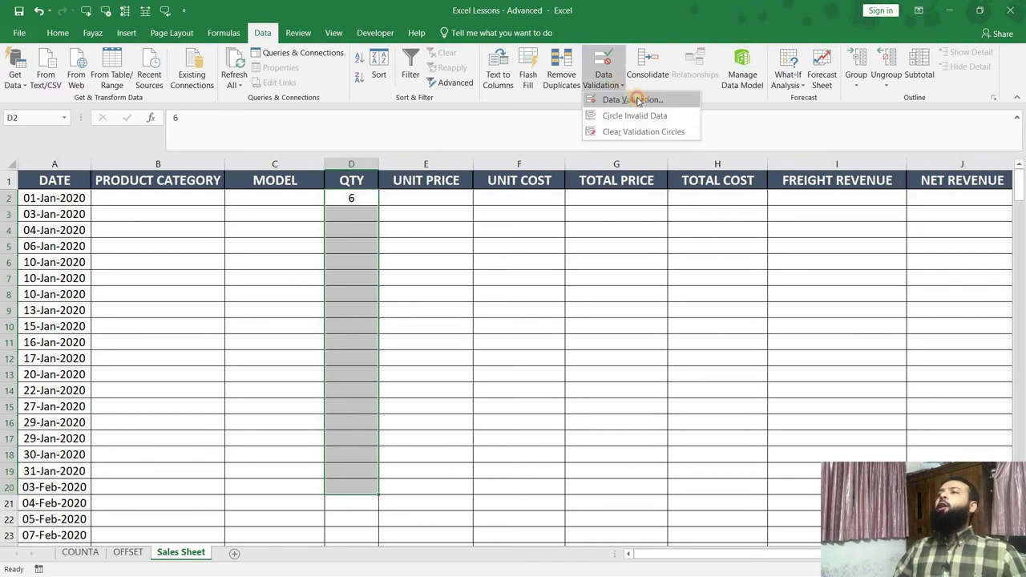
pyautogui.click(638, 99)
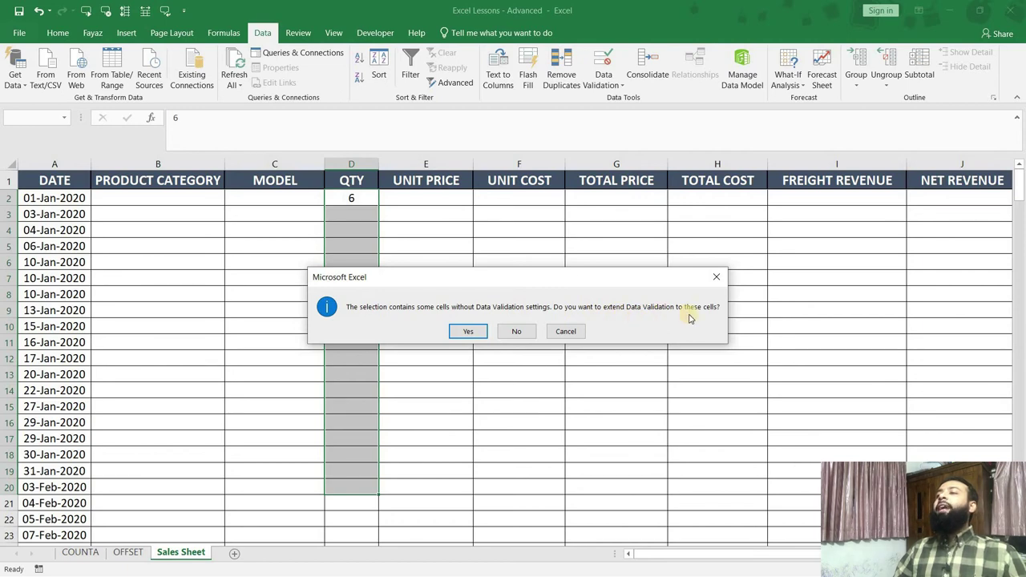
pyautogui.click(468, 331)
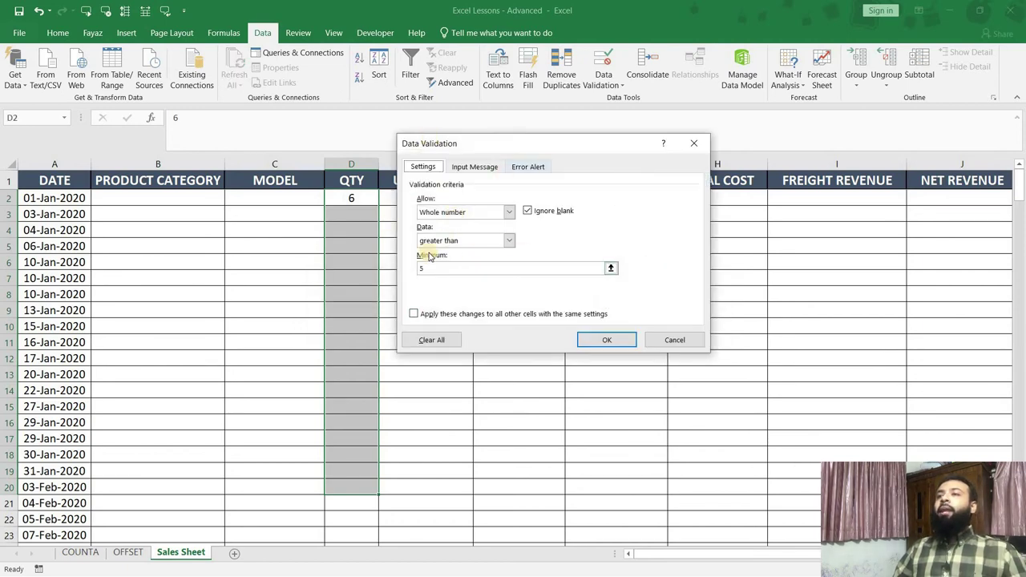
pyautogui.click(607, 341)
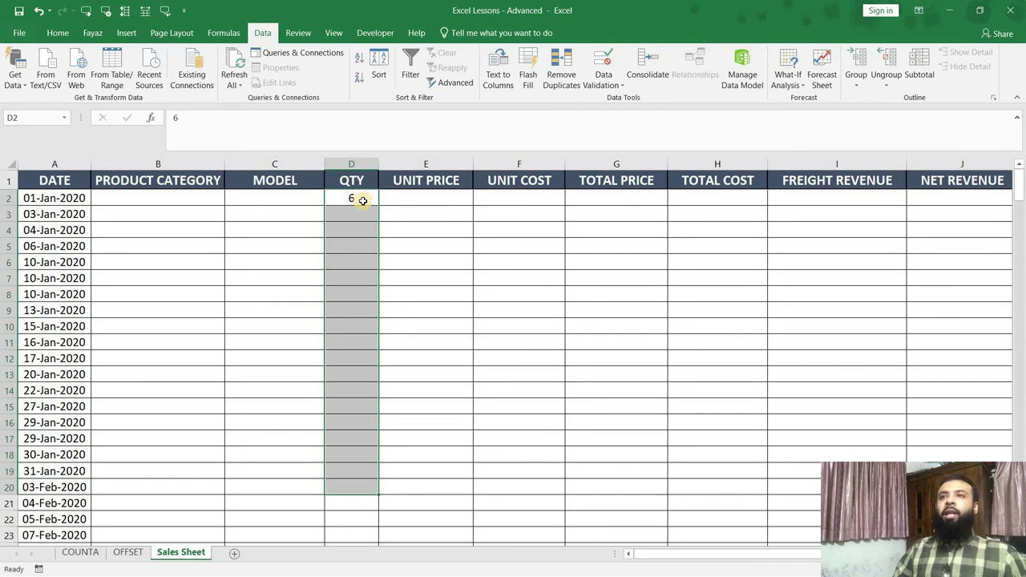
pyautogui.moveTo(362, 200); pyautogui.dragTo(348, 486)
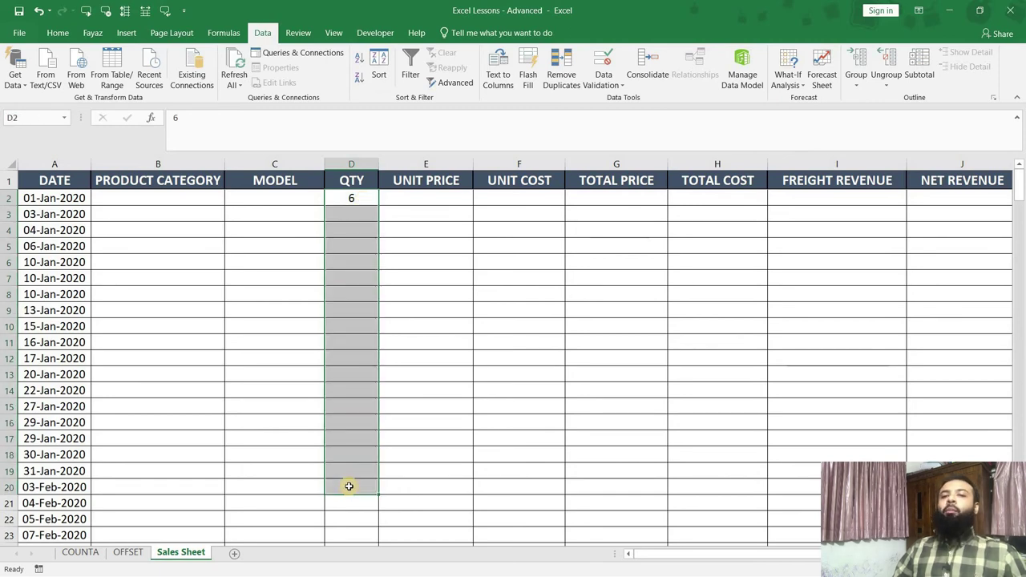
pyautogui.click(353, 310)
pyautogui.write('test')
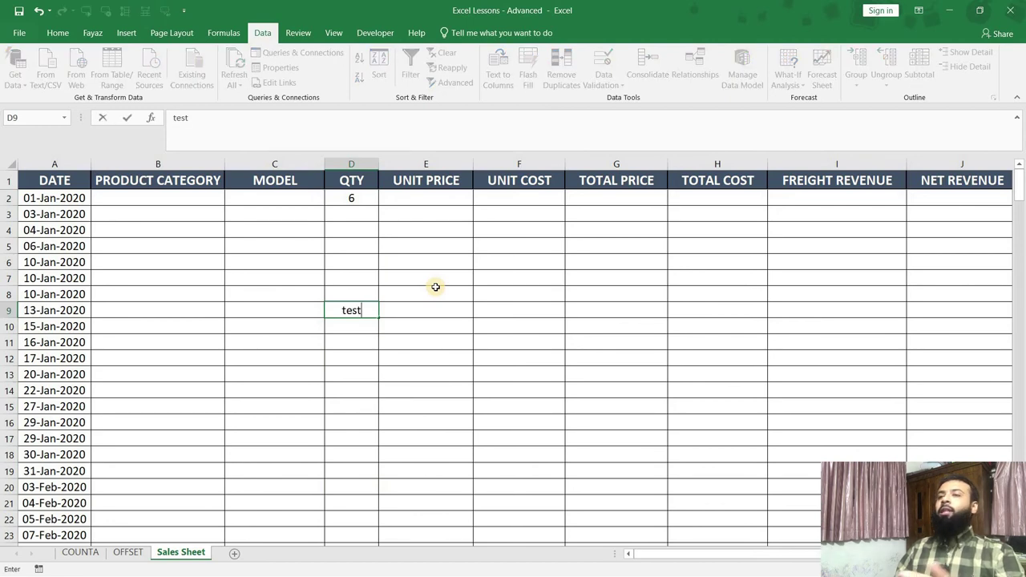
pyautogui.press('Return')
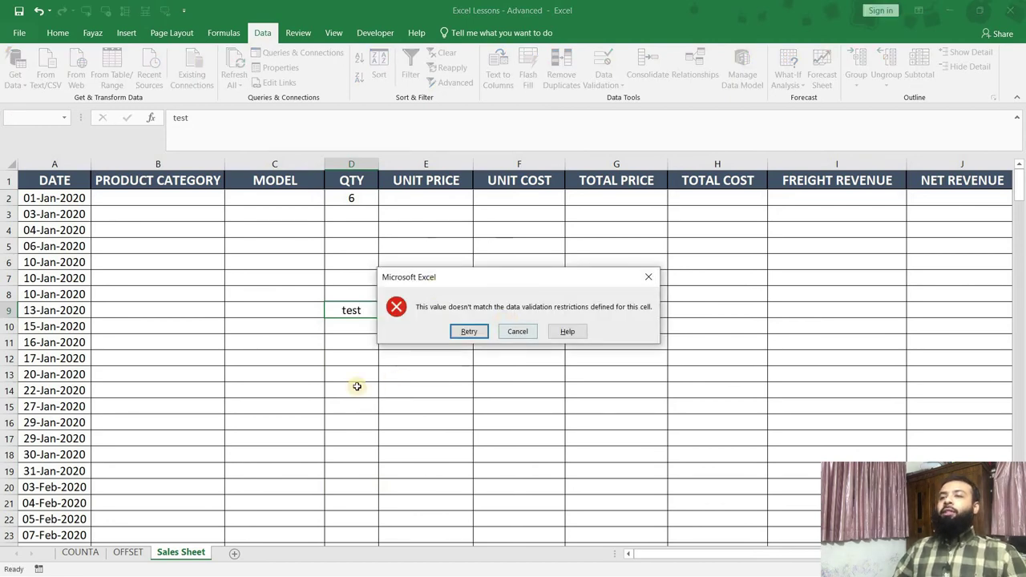
pyautogui.press('Escape')
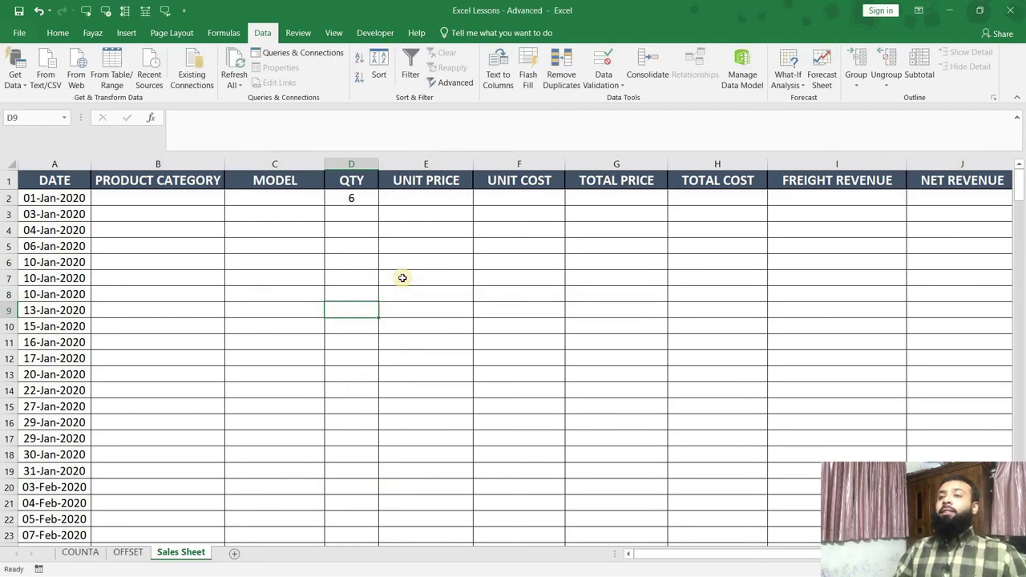
pyautogui.write('4')
pyautogui.press('Return')
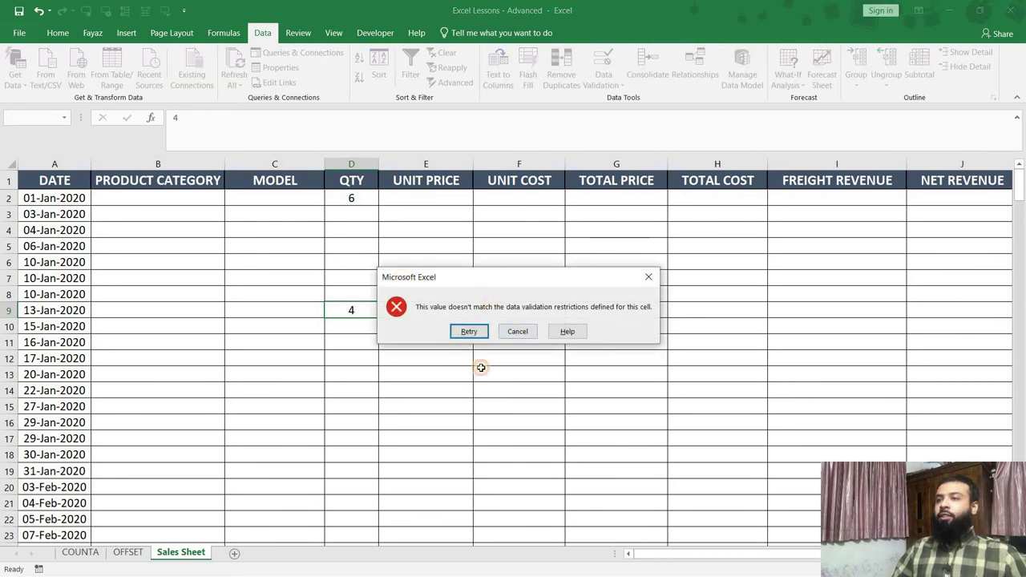
pyautogui.press('Escape')
pyautogui.click(348, 487)
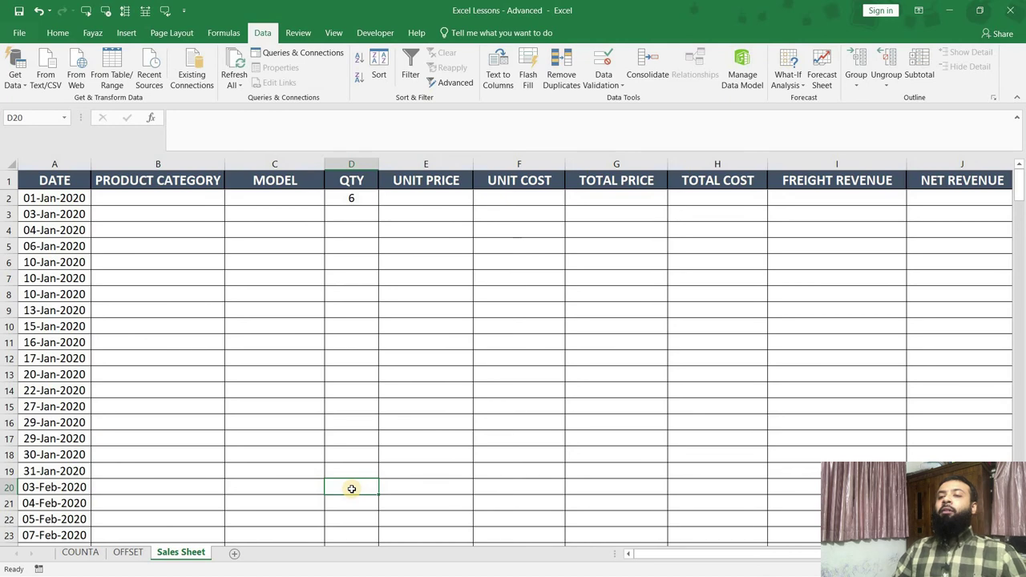
pyautogui.write('1')
pyautogui.press('Return')
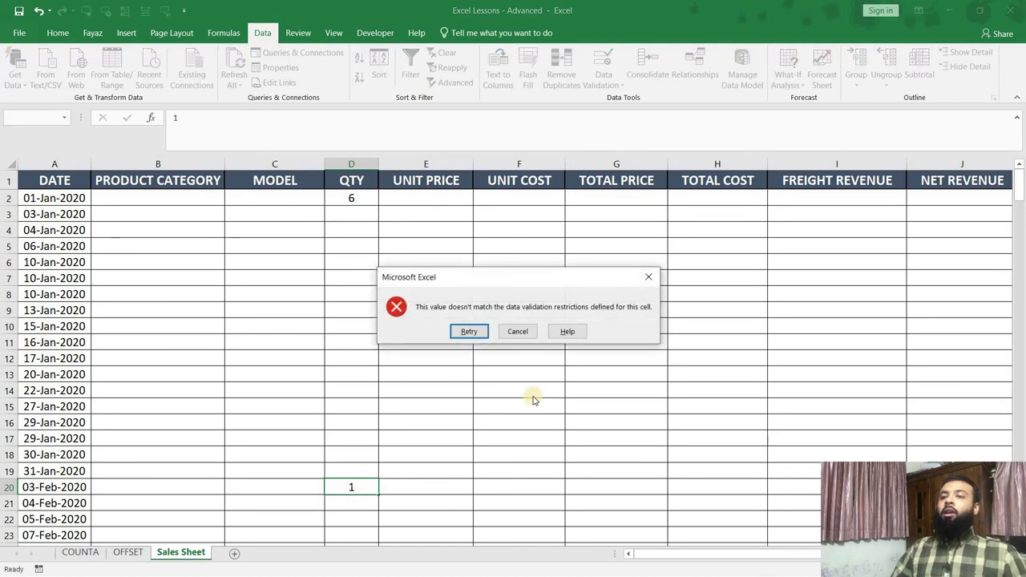
pyautogui.click(517, 331)
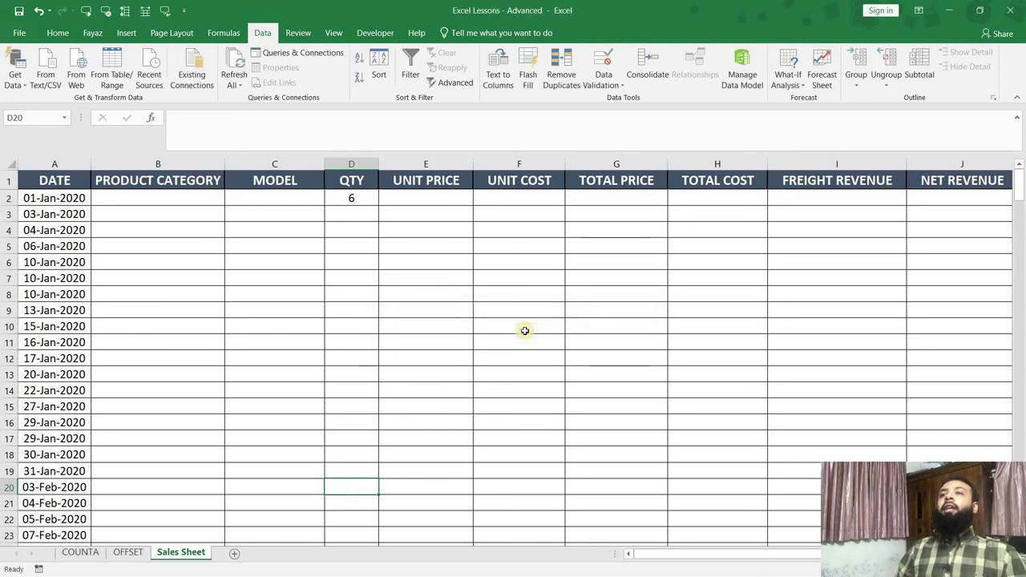